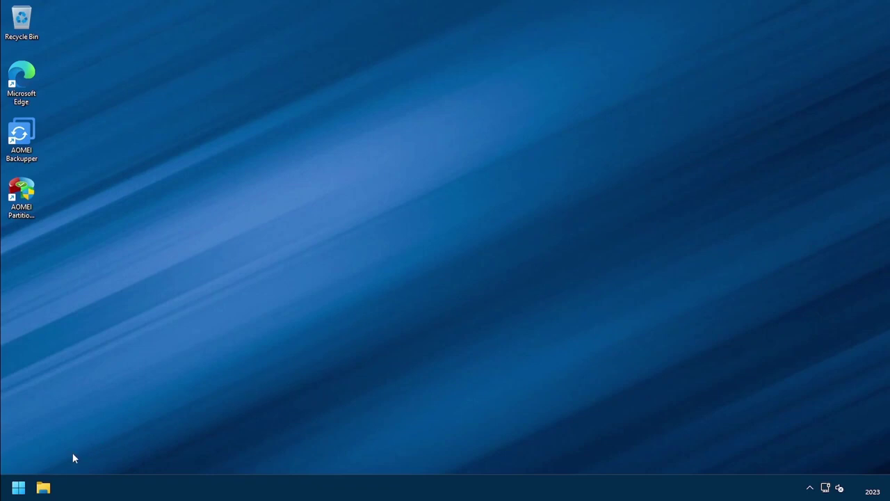
Open Disk Management from the Start right-click menu and enlarge it to show Disk 0's partitions.
right_click(19, 489)
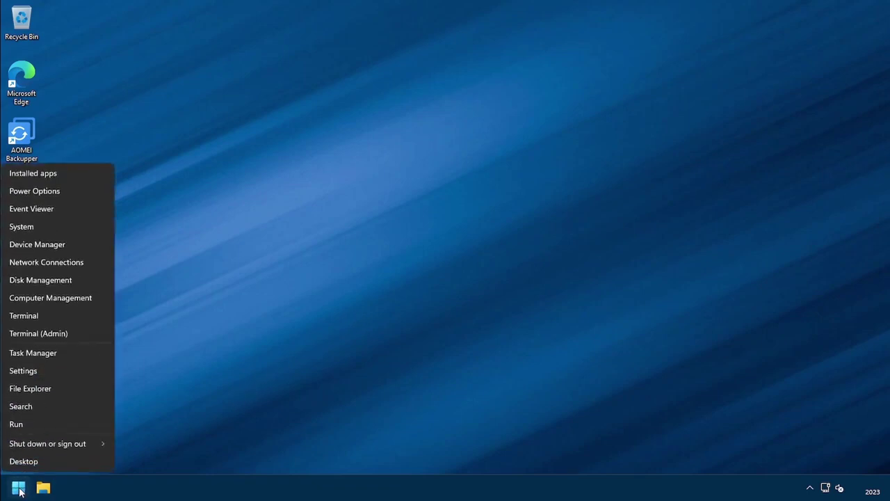
click(45, 280)
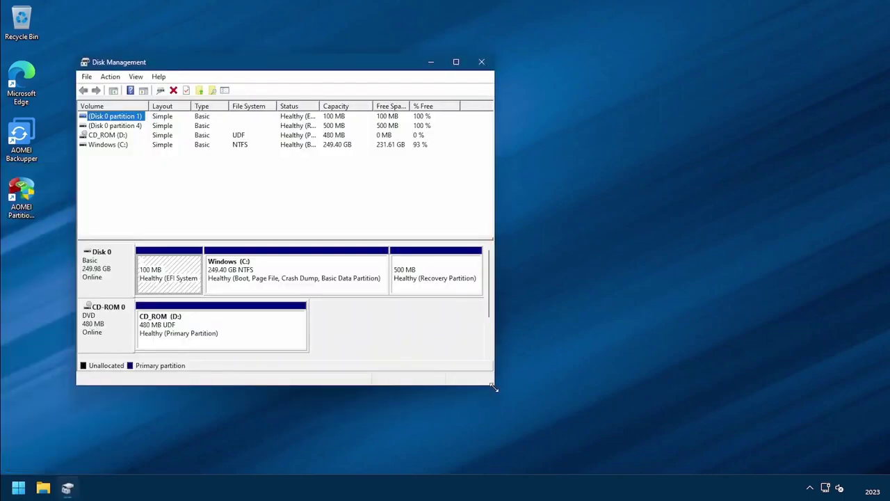
drag(492, 386, 681, 437)
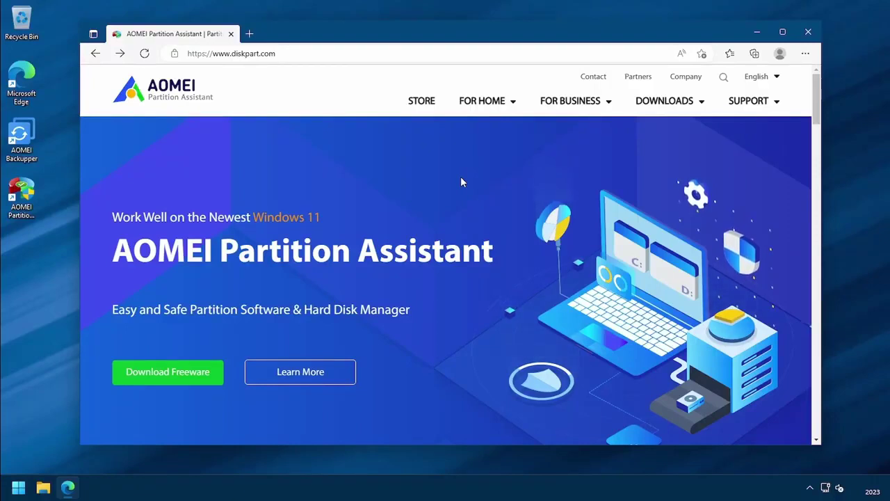
Browse the AOMEI Edition Comparison feature table, then close Edge.
mouse_move(513, 107)
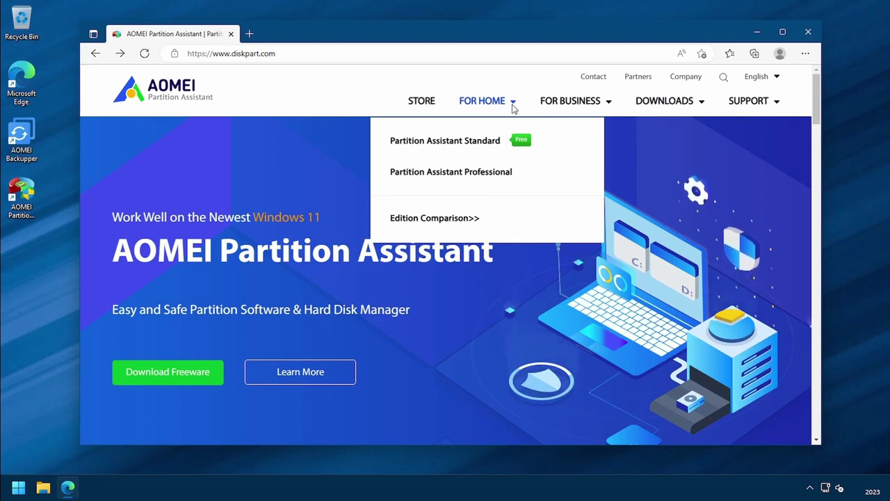
click(460, 216)
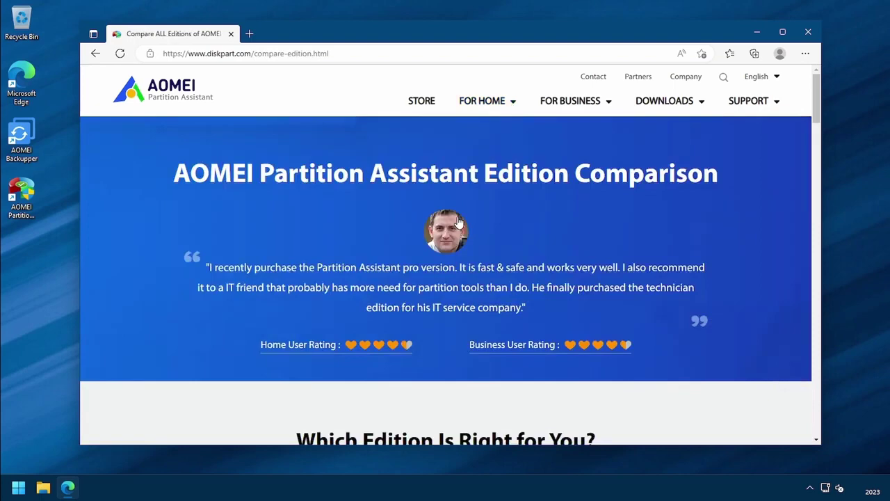
scroll(531, 212, down, 4)
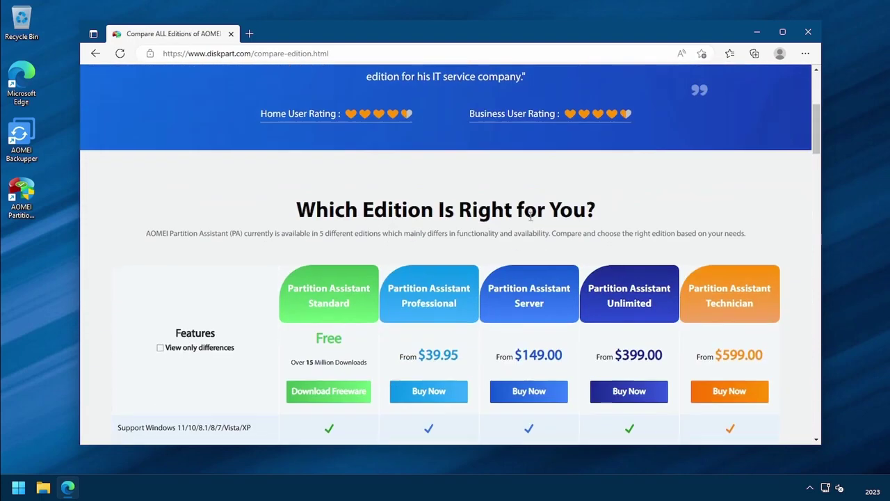
scroll(530, 216, down, 6)
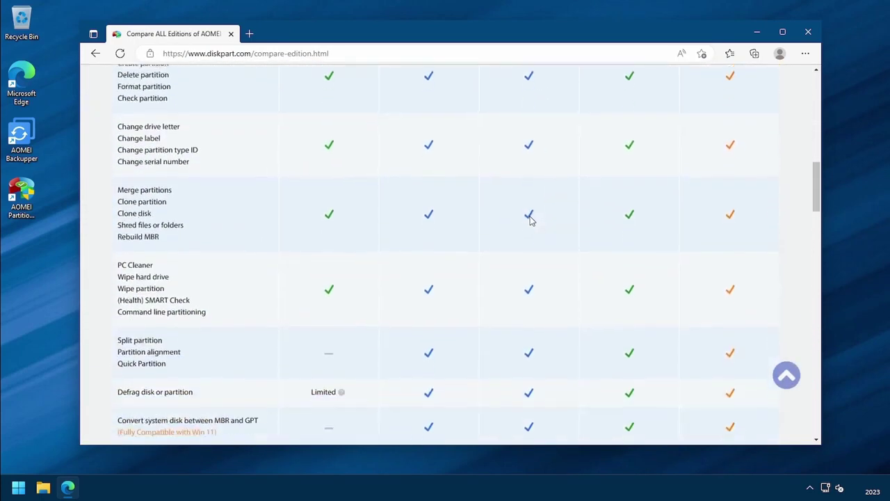
scroll(530, 220, down, 5)
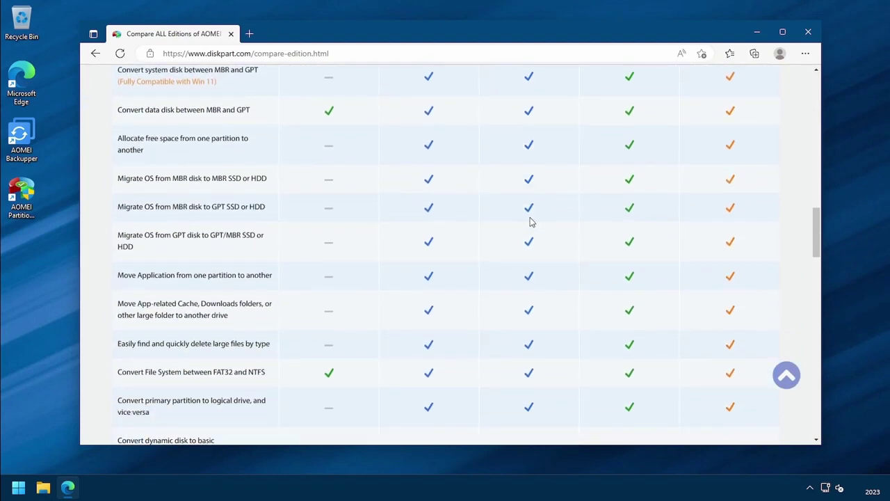
click(807, 32)
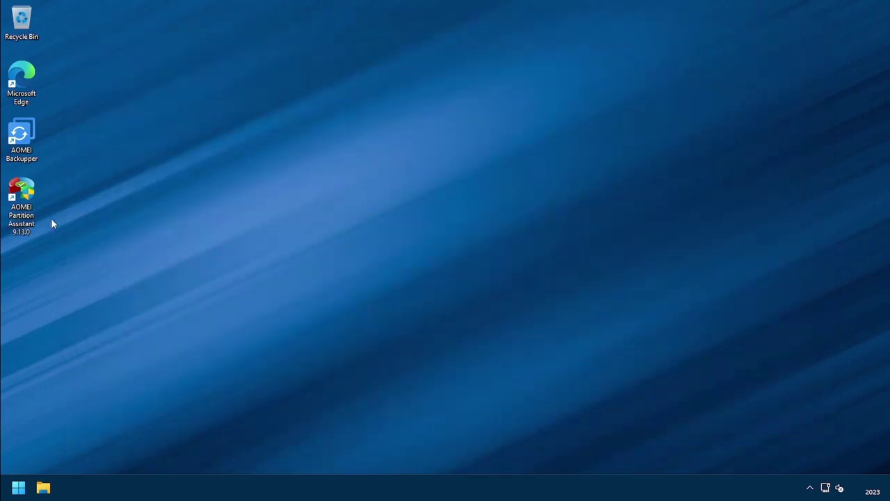
Launch AOMEI Partition Assistant from the desktop and view Disk 0 (250.00GB Basic GPT) with C: Windows.
double_click(21, 201)
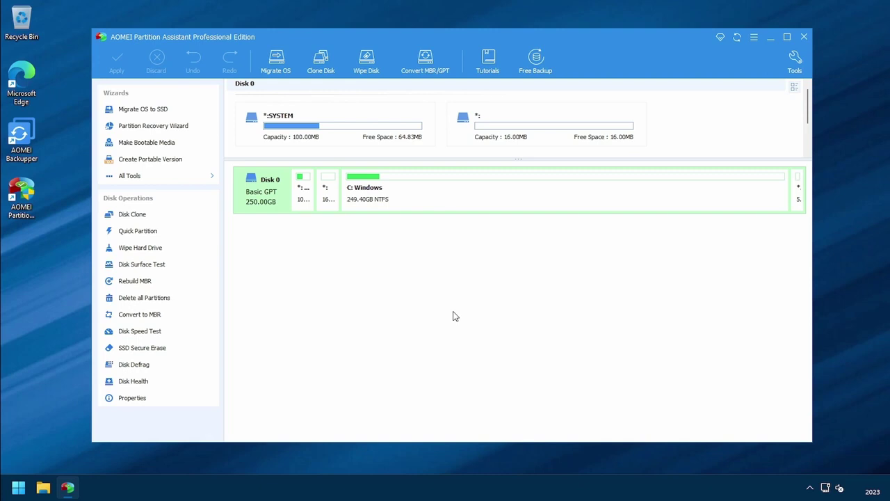
scroll(453, 317, down, 1)
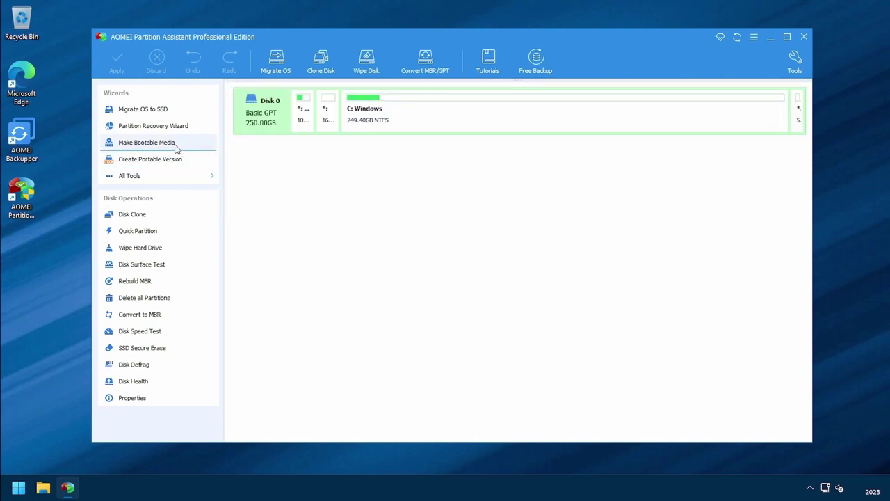
click(147, 142)
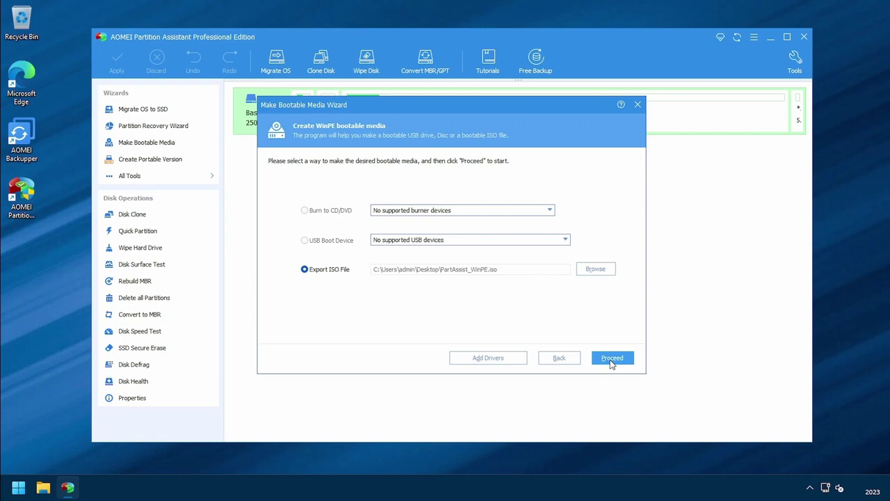
click(612, 359)
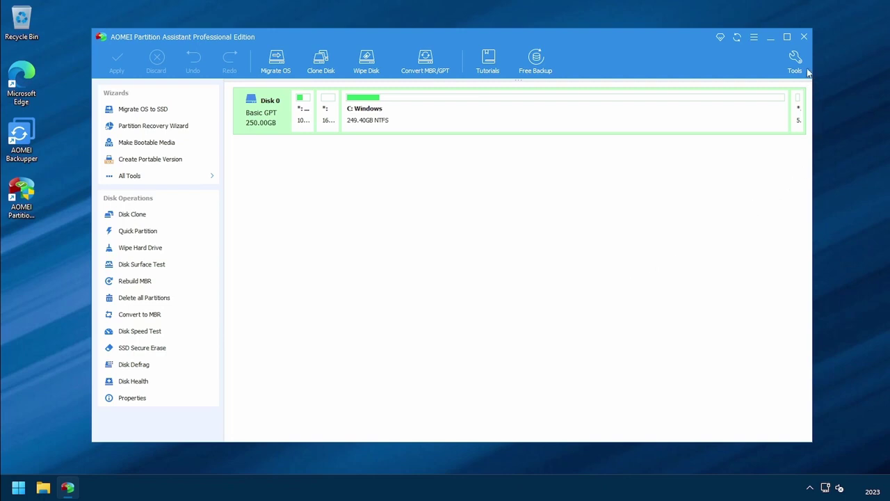
Close Partition Assistant with Alt+F4 and restart Windows from the Start menu.
key(alt+F4)
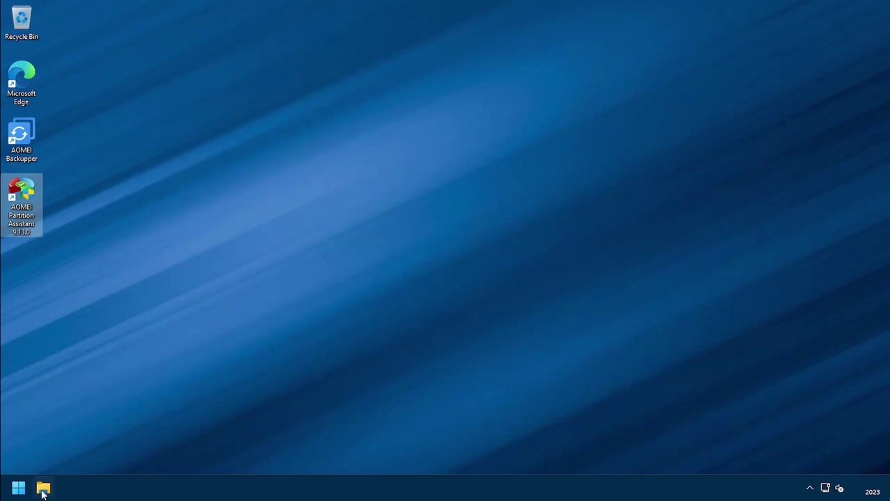
click(18, 487)
click(327, 449)
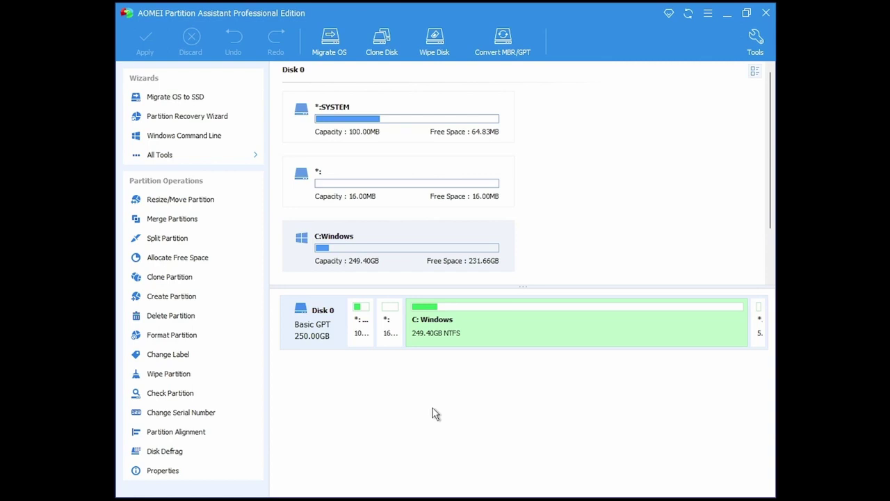
Split C: Windows so the new partition gets 79.04GB and C: keeps 170.36GB.
right_click(554, 326)
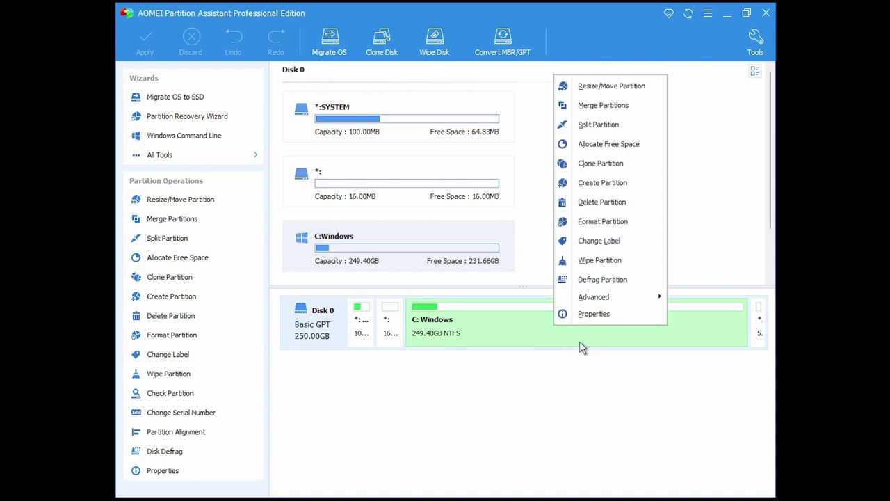
click(636, 130)
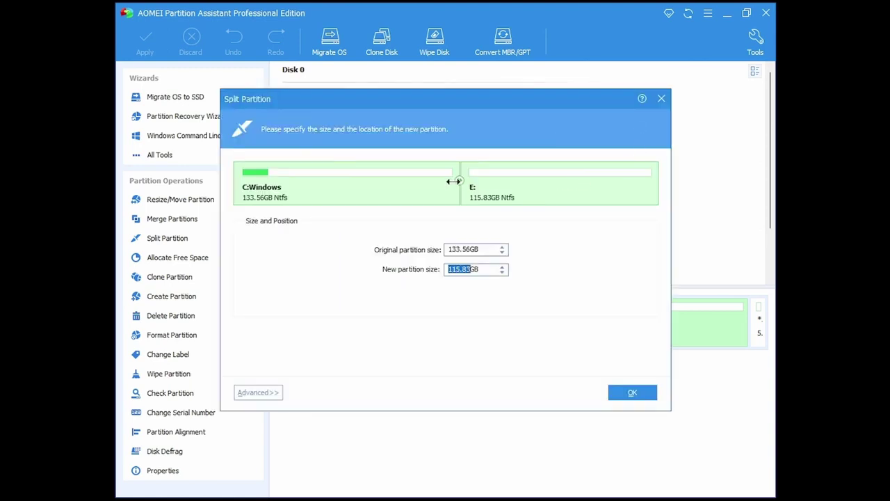
drag(454, 181, 492, 176)
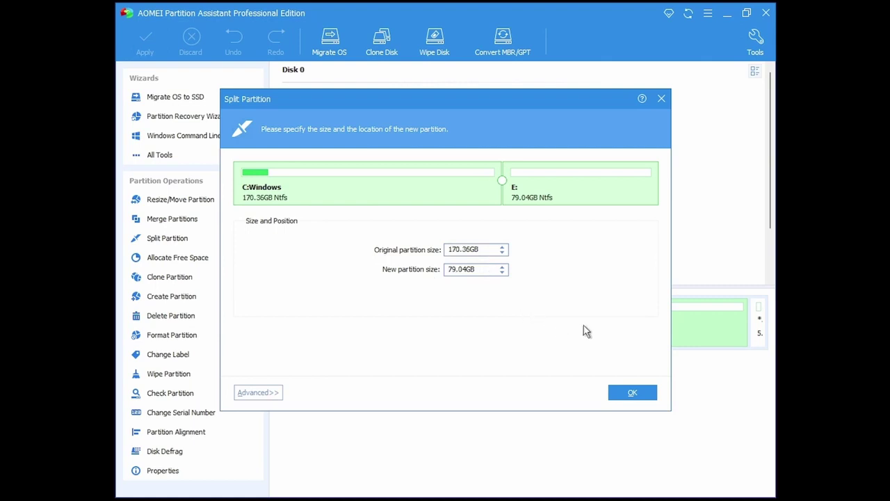
click(627, 393)
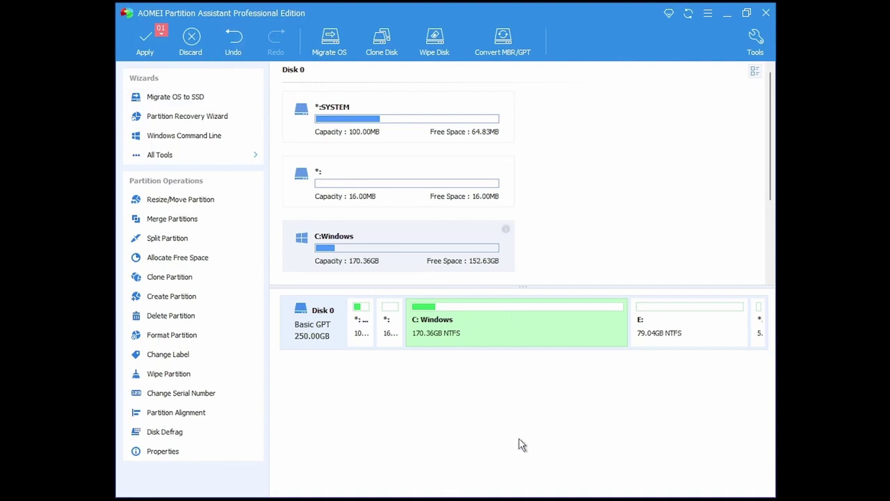
Apply the pending C: split, proceed, and confirm with Yes.
click(146, 49)
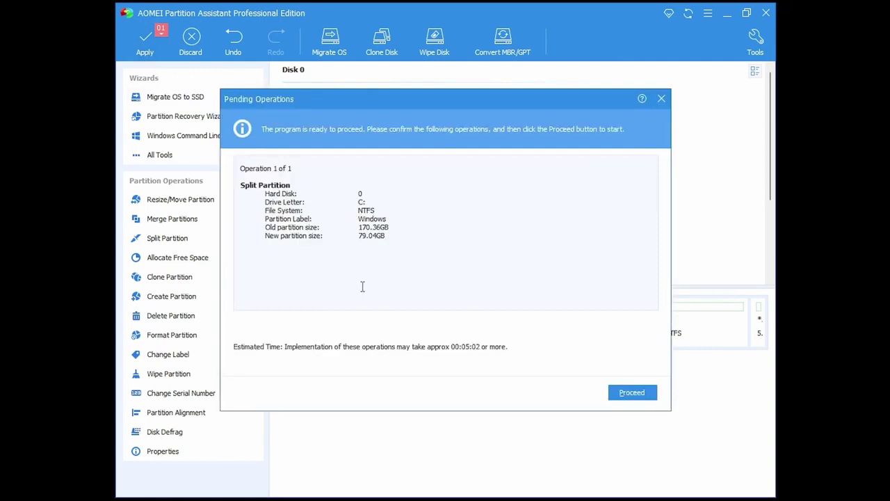
click(615, 390)
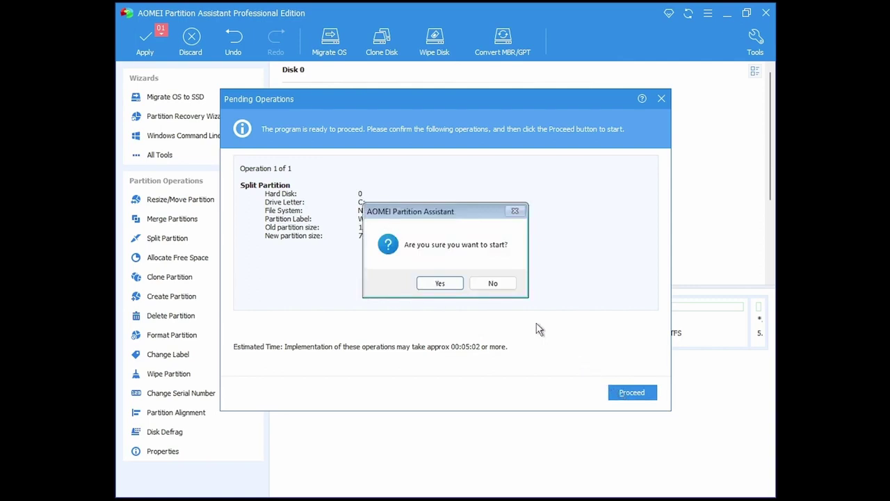
click(444, 282)
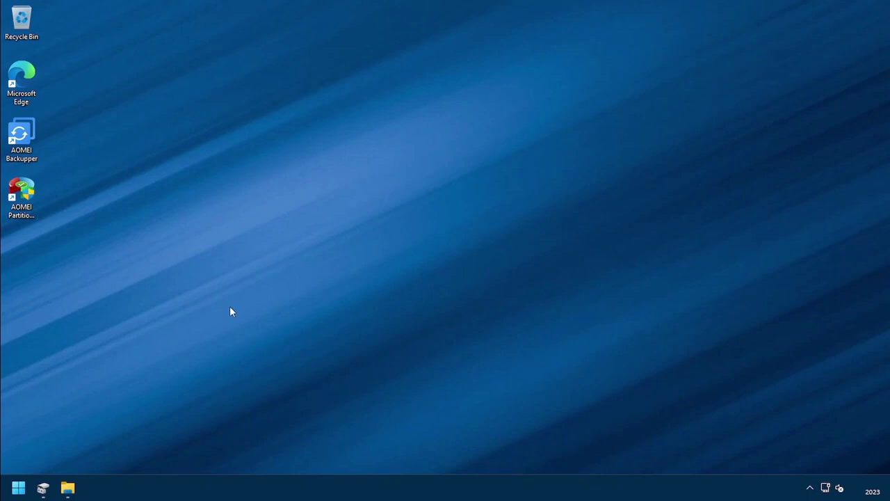
Check Disk Management and This PC for the 170.36 GB C: and new 79.04 GB E: volumes.
click(43, 488)
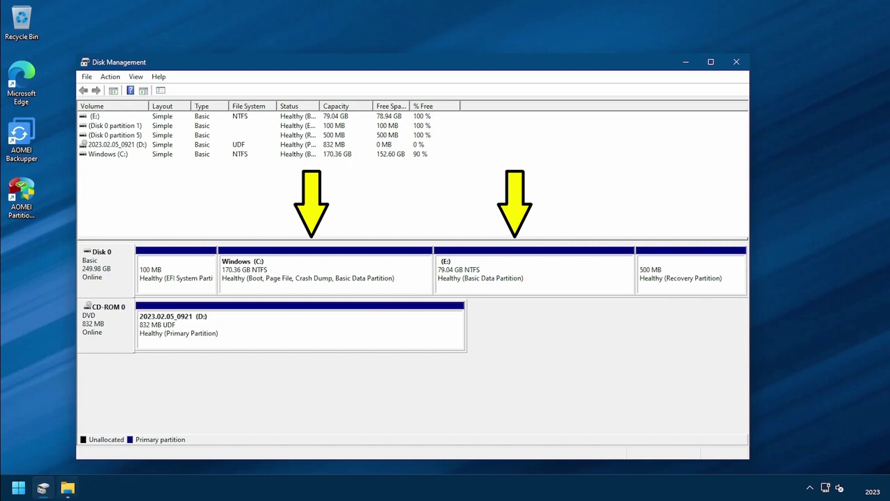
click(68, 488)
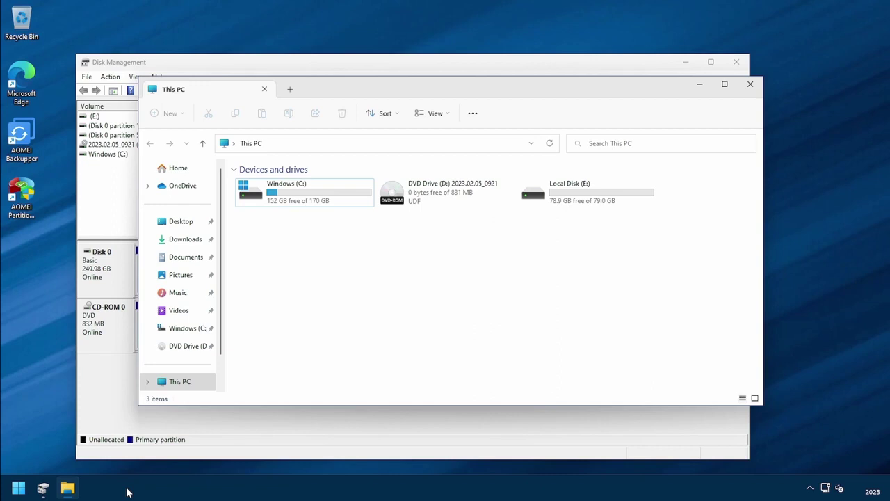
click(699, 84)
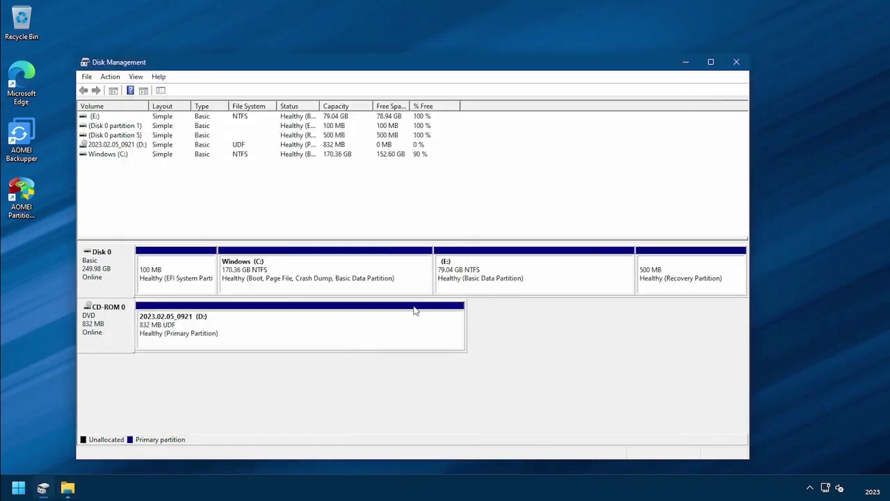
Reassign the CD-ROM drive letter from D: to J: and accept the warning.
click(292, 326)
right_click(292, 326)
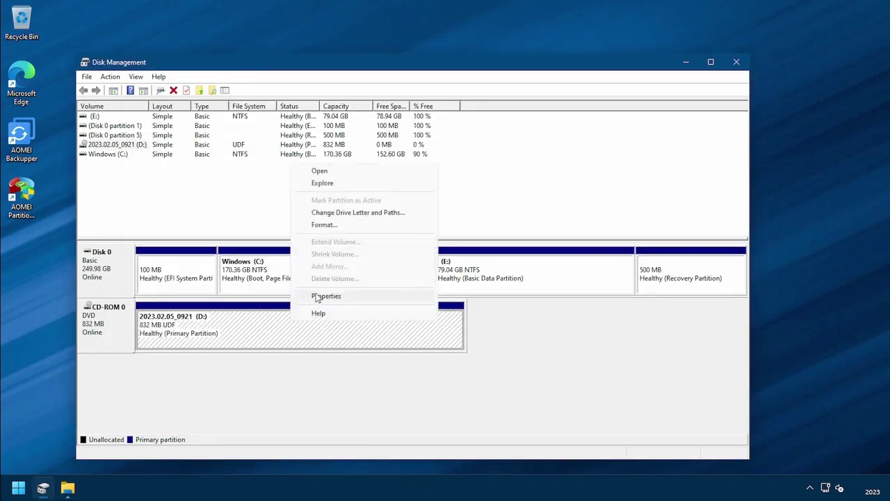
click(336, 214)
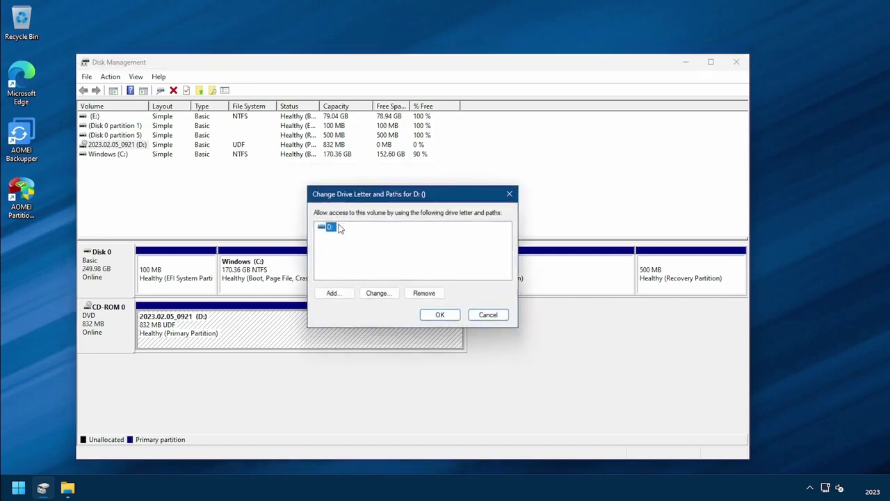
click(374, 290)
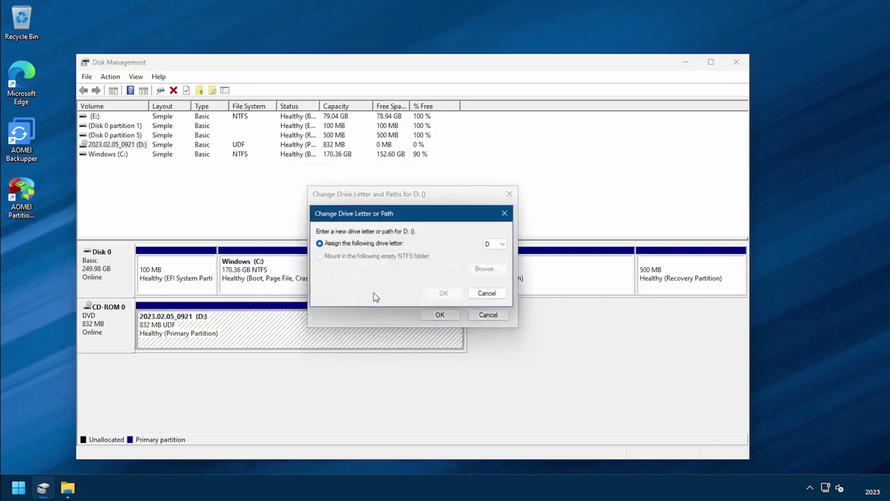
click(498, 243)
click(496, 306)
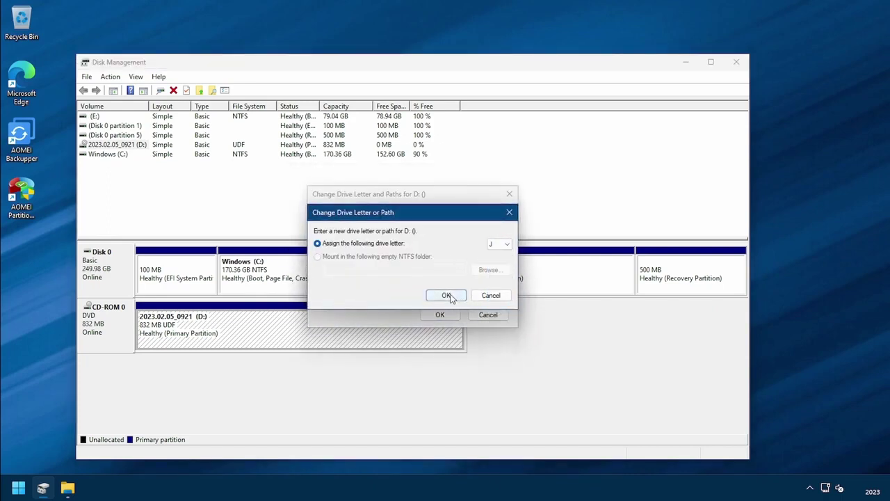
click(449, 295)
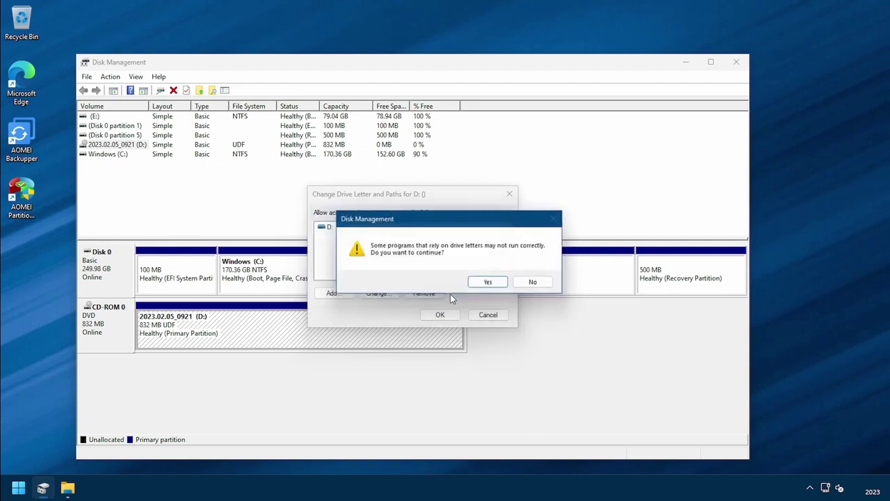
click(489, 283)
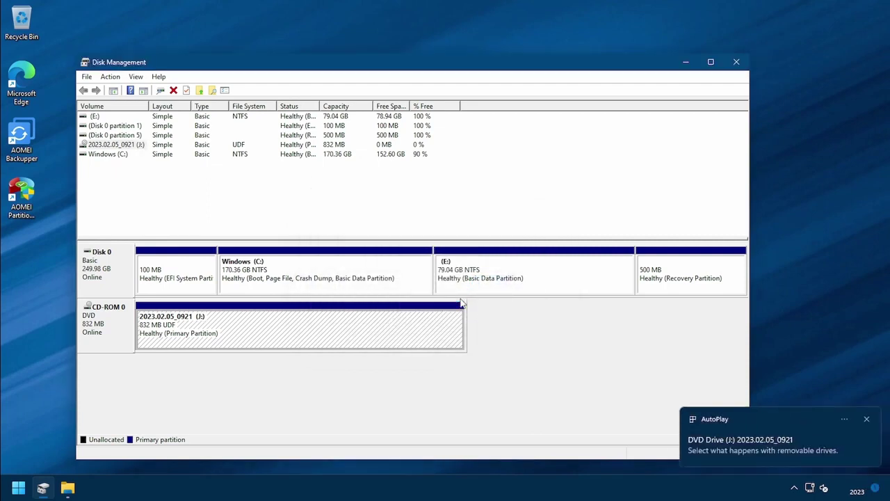
click(478, 275)
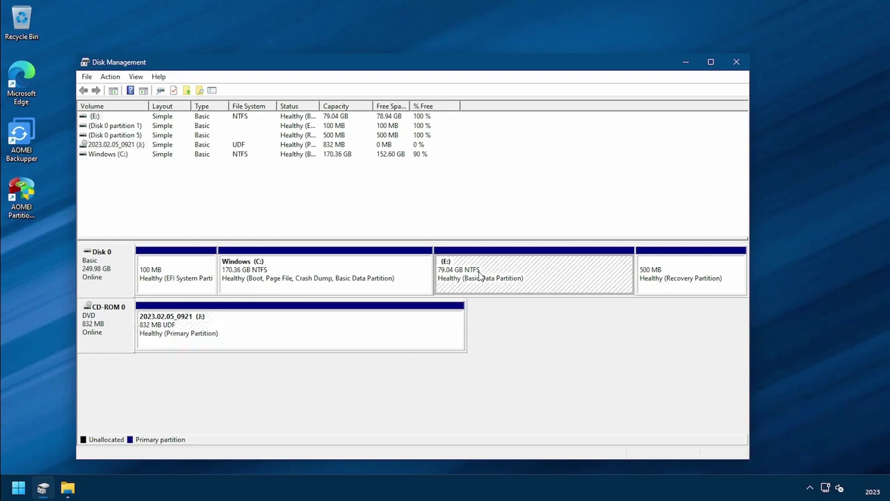
Change the 79.04 GB partition's letter from E: to D:, confirming the warning.
right_click(488, 271)
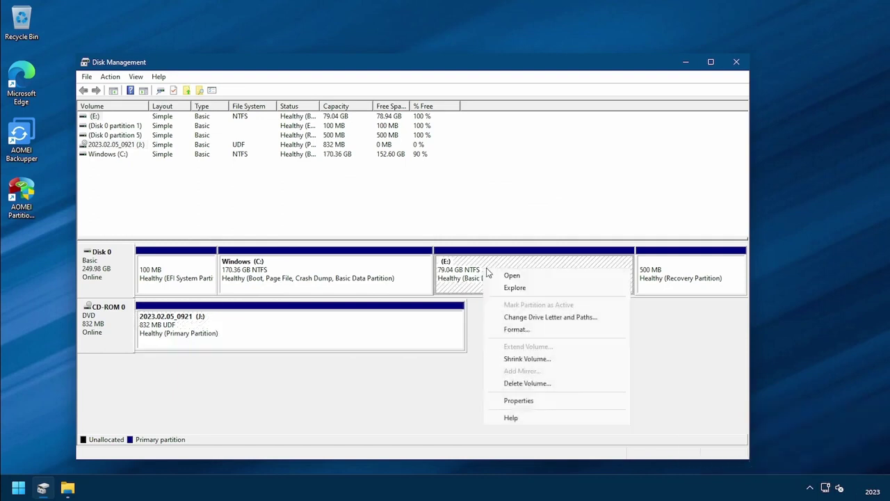
click(522, 318)
click(388, 290)
click(499, 244)
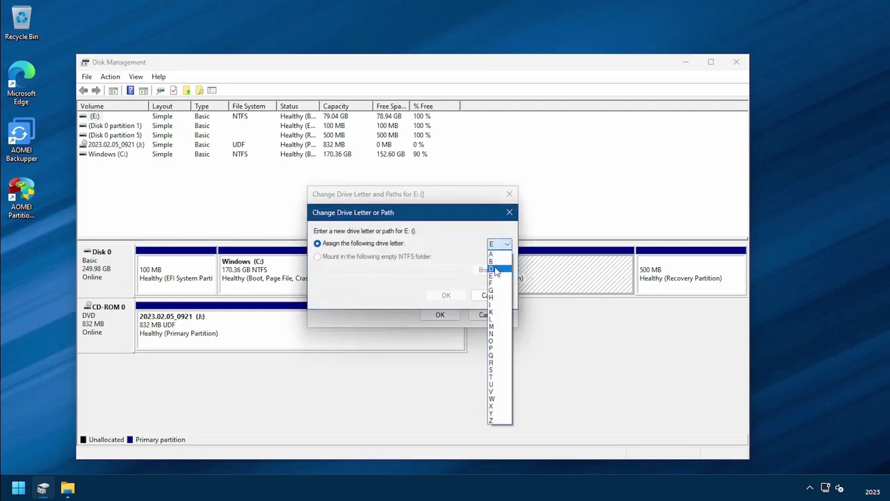
click(498, 271)
click(446, 295)
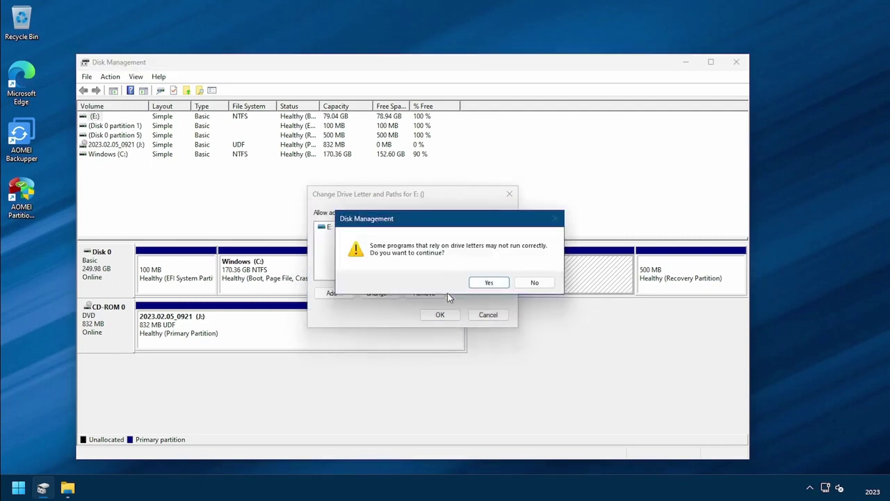
click(488, 281)
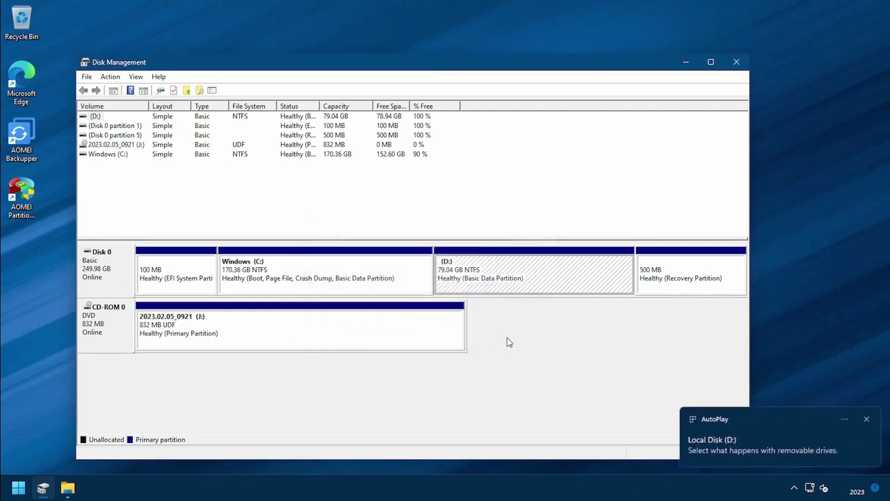
click(68, 487)
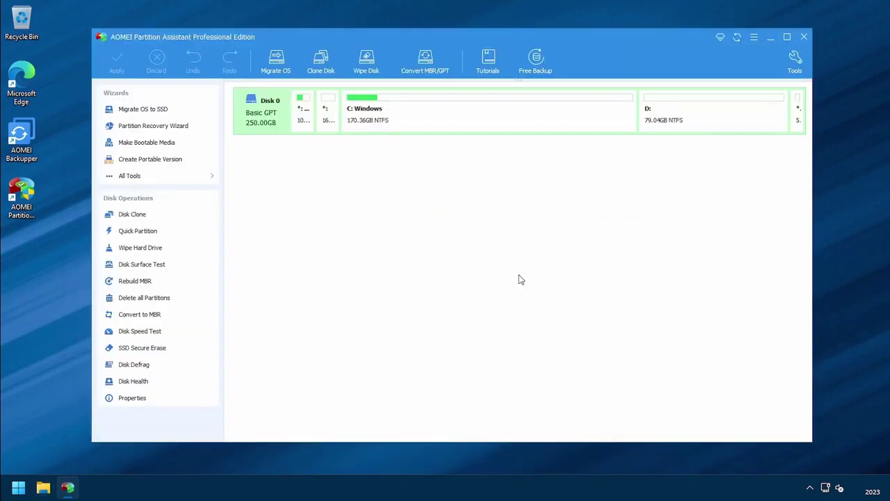
right_click(563, 112)
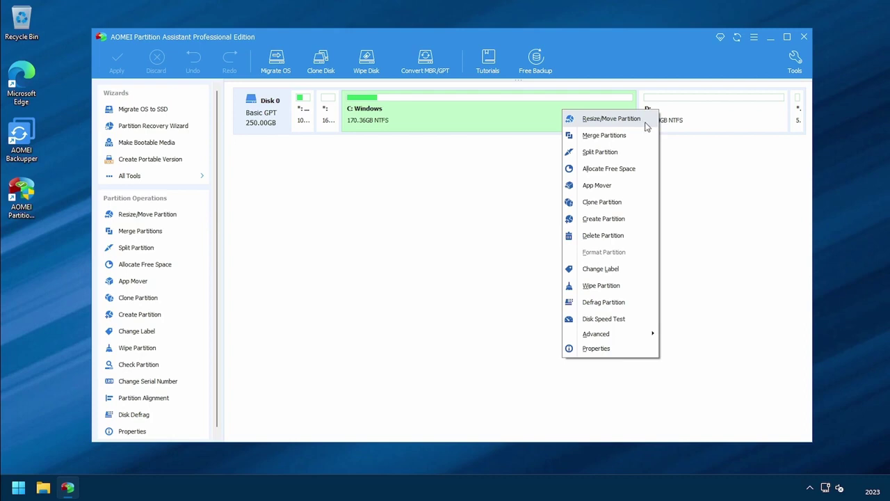
click(689, 144)
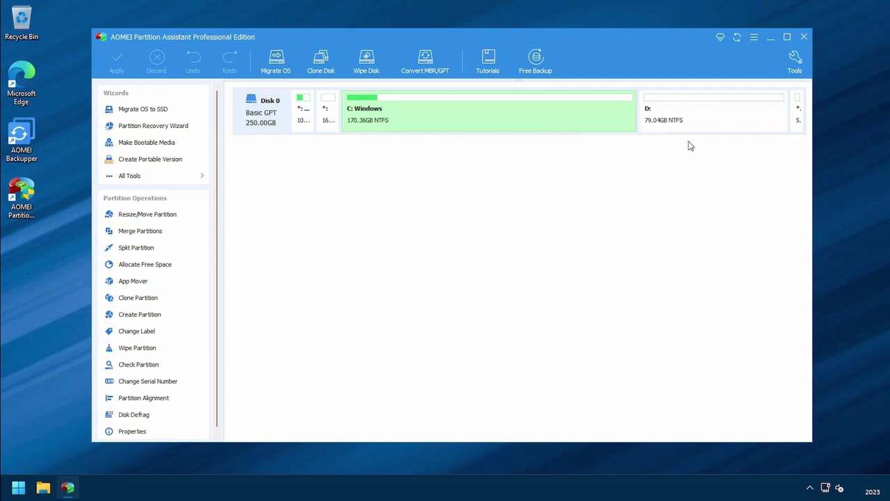
click(793, 75)
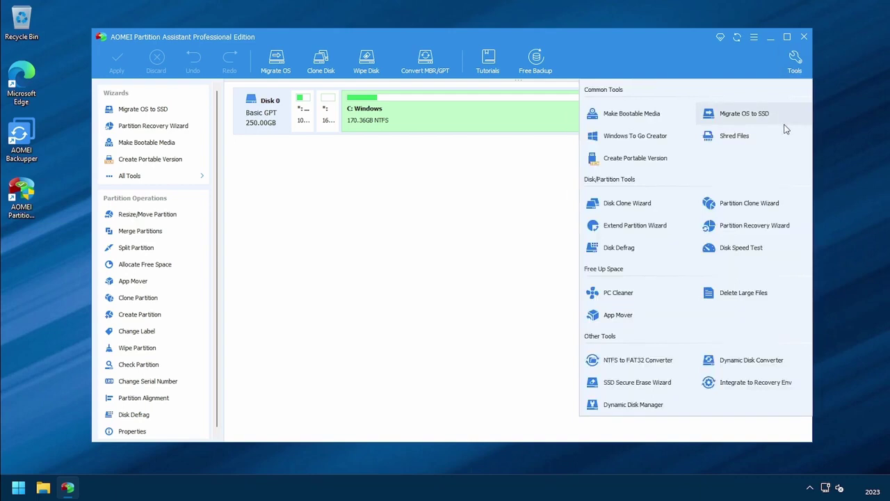
click(461, 227)
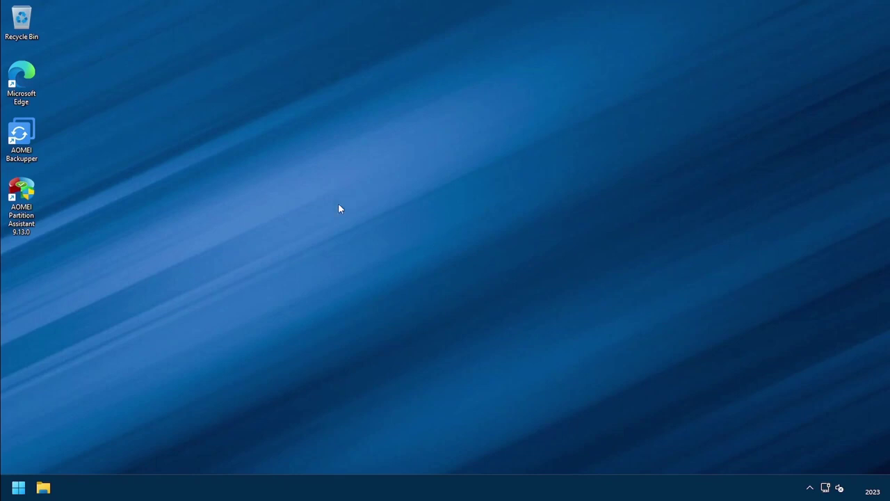
Launch AOMEI Partition Assistant to see the new 4.00TB Basic MBR Disk 1, fully unallocated.
double_click(22, 193)
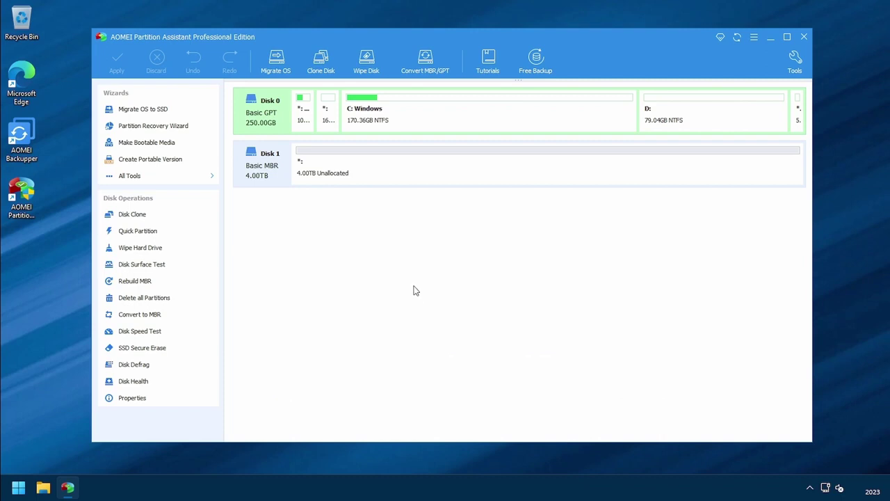
Queue converting the 4.00TB Disk 1 from MBR to GPT.
right_click(272, 171)
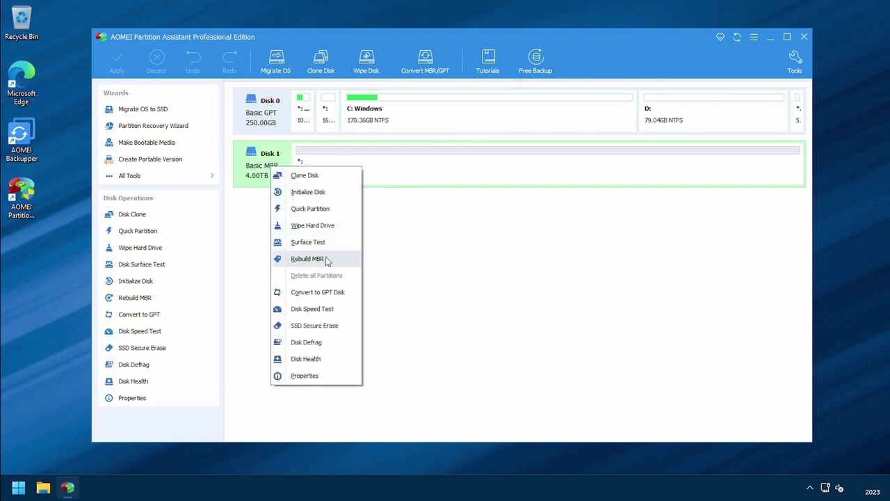
click(338, 293)
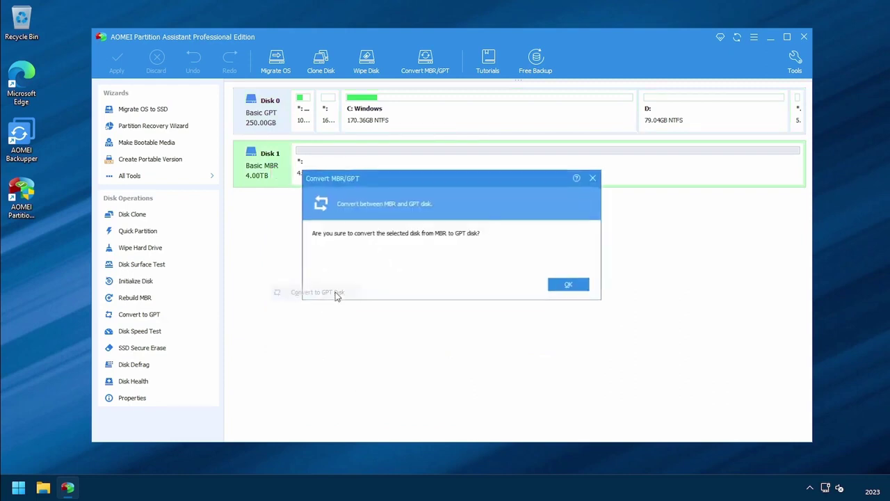
click(569, 286)
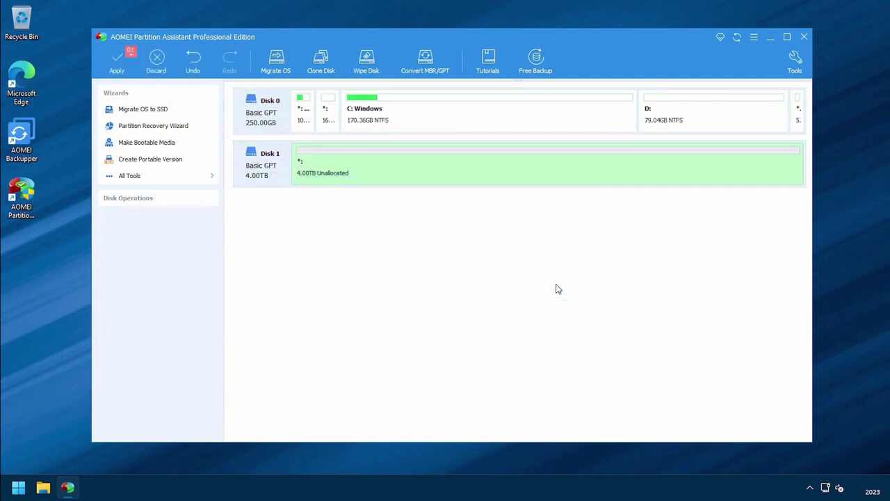
Apply the pending conversion so Disk 1 becomes a 4.00TB Basic GPT disk.
click(119, 66)
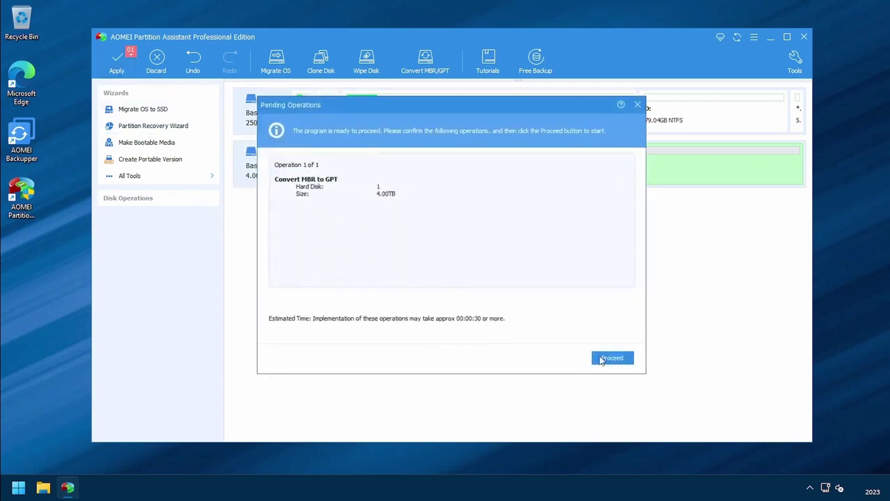
click(602, 358)
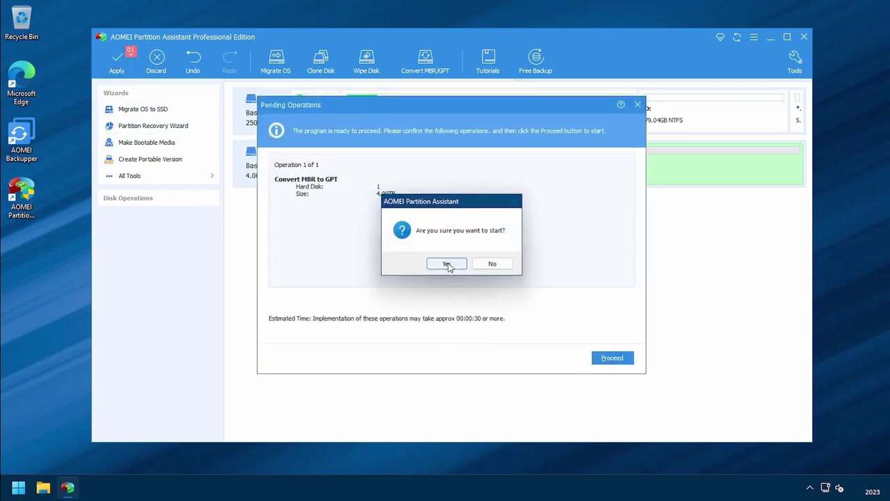
click(447, 265)
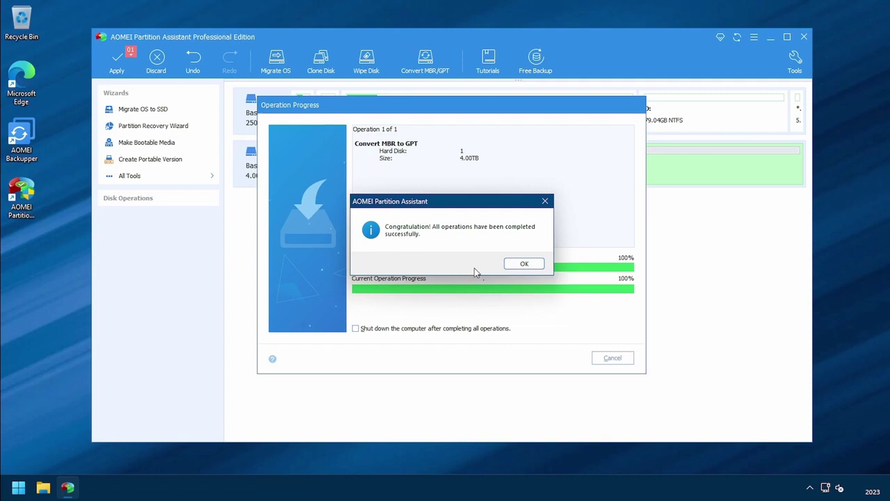
click(515, 265)
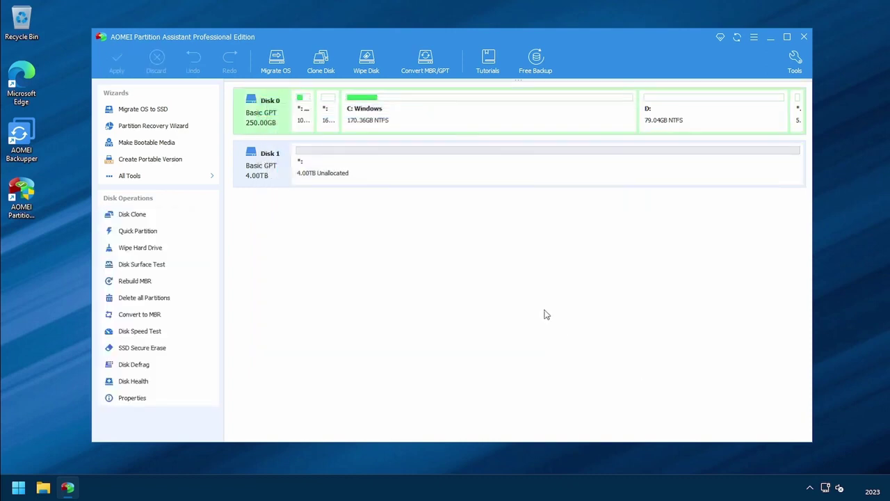
Start Migrate OS to SSD with Disk 1's 4.00TB unallocated space as the destination.
click(139, 109)
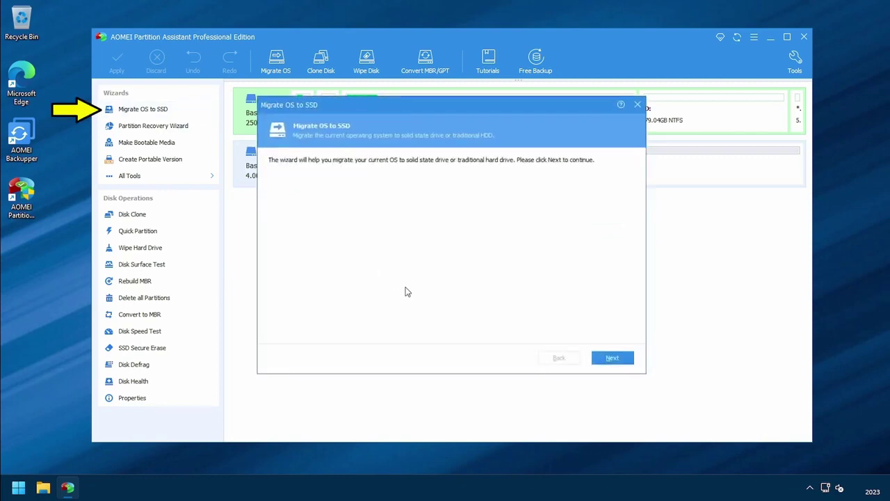
click(601, 359)
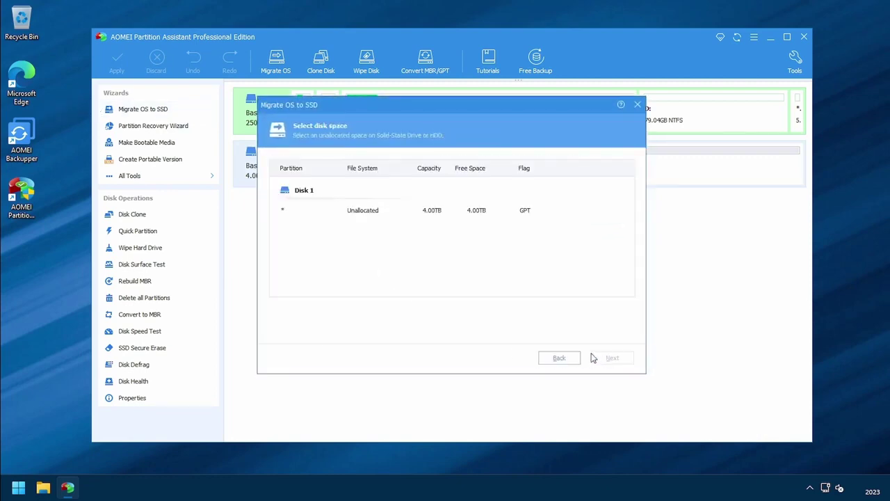
click(340, 218)
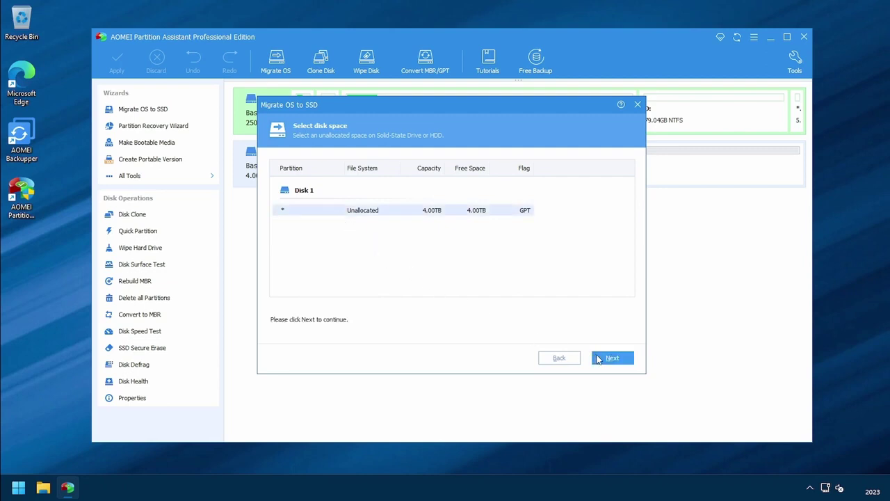
click(599, 358)
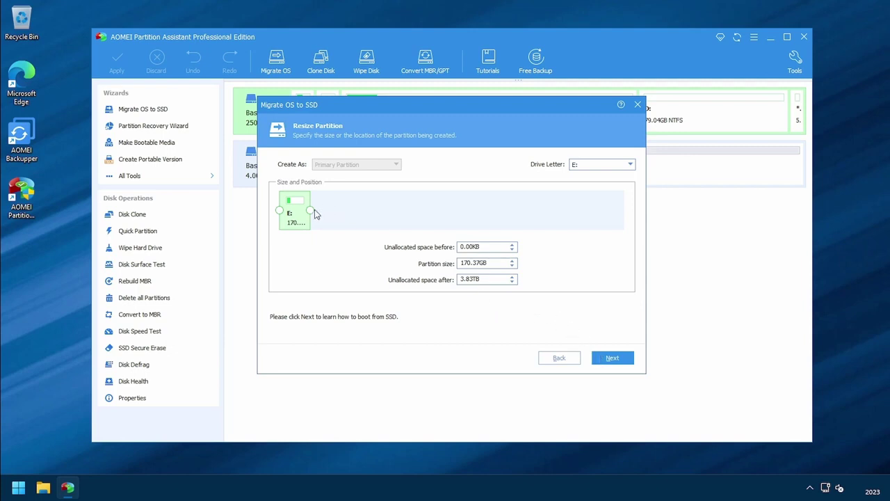
Enlarge the new system partition to fill all 4.00TB and queue the migration.
drag(314, 210, 500, 212)
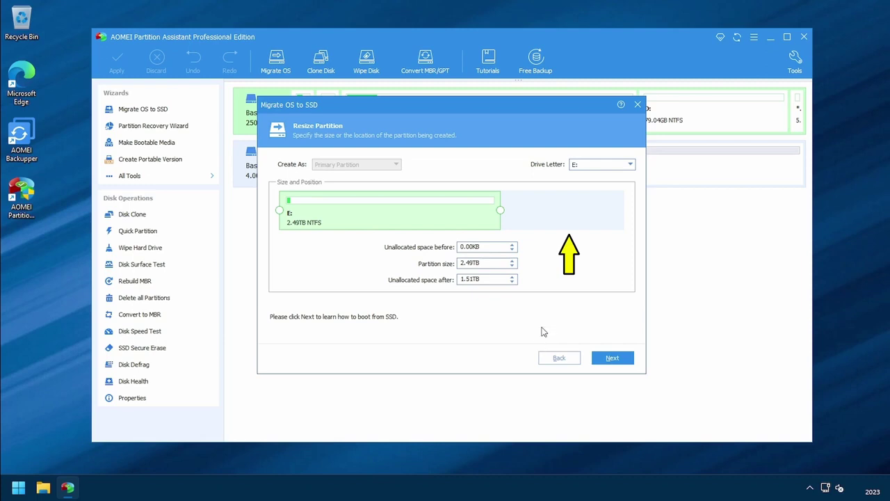
drag(500, 212, 632, 222)
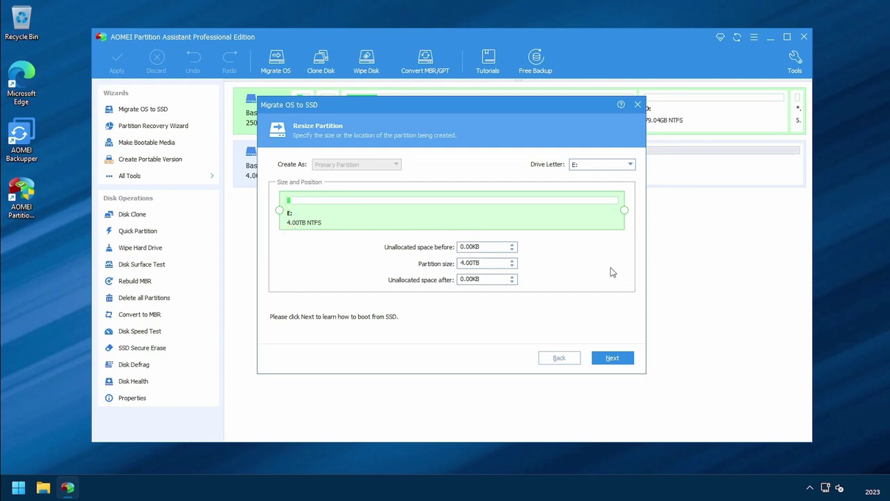
click(610, 360)
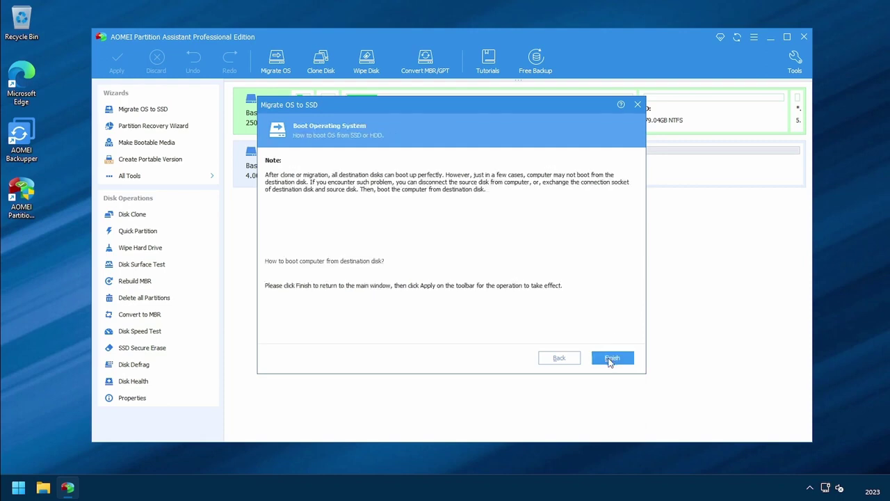
click(610, 358)
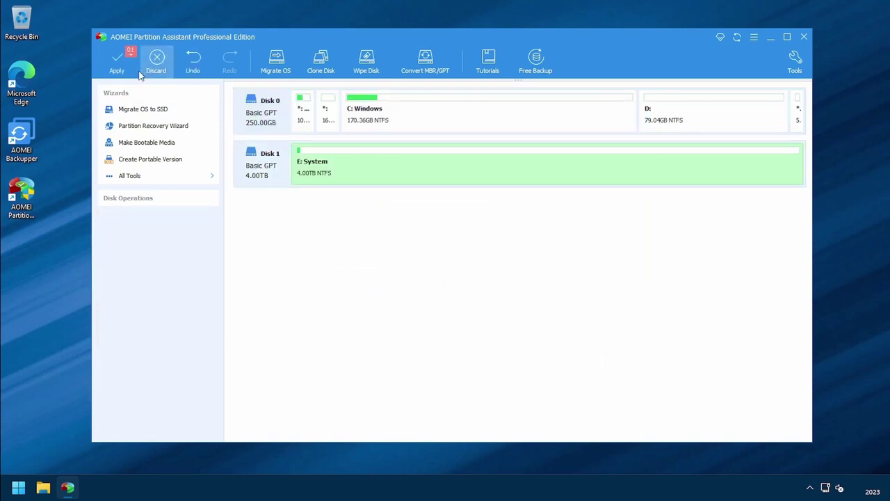
Apply the pending OS migration, creating the 4.00TB E: System partition on Disk 1.
click(116, 68)
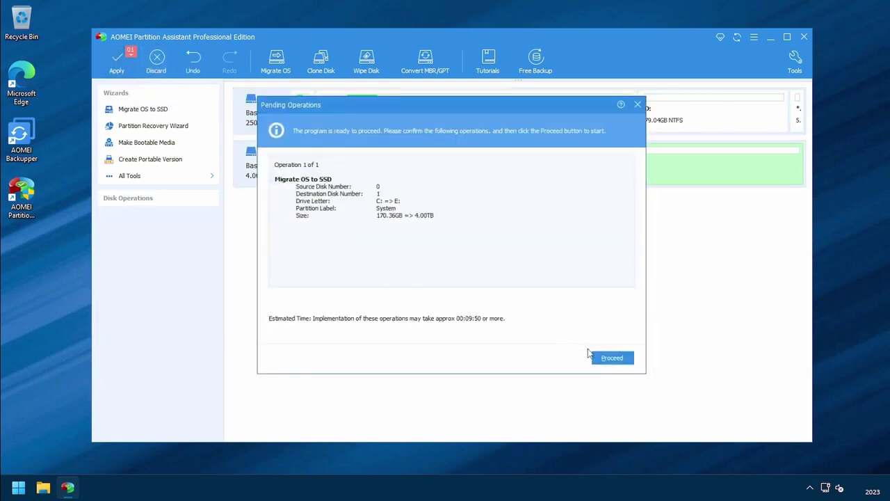
click(607, 358)
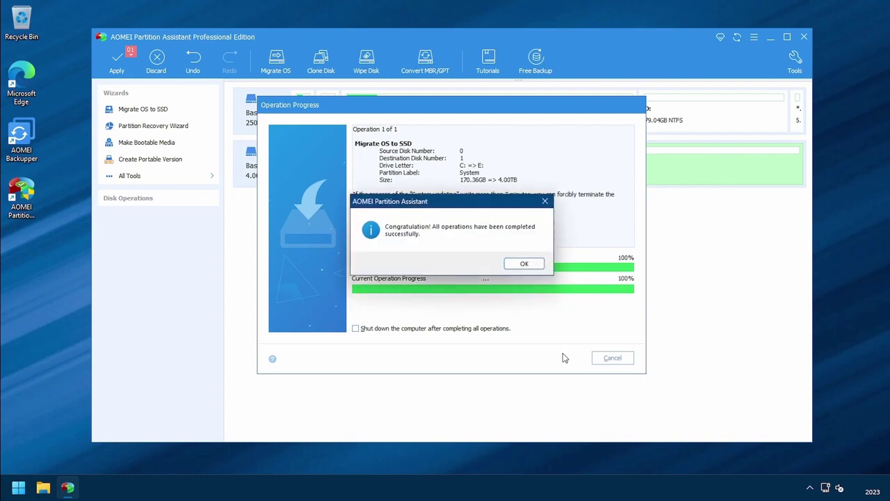
click(524, 263)
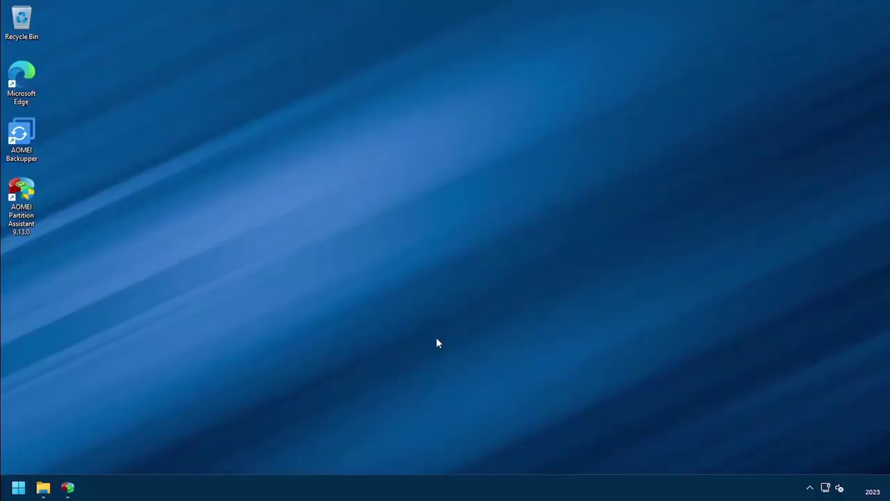
Open This PC to confirm System (C:) shows 3.98 TB free of 3.99 TB.
click(43, 487)
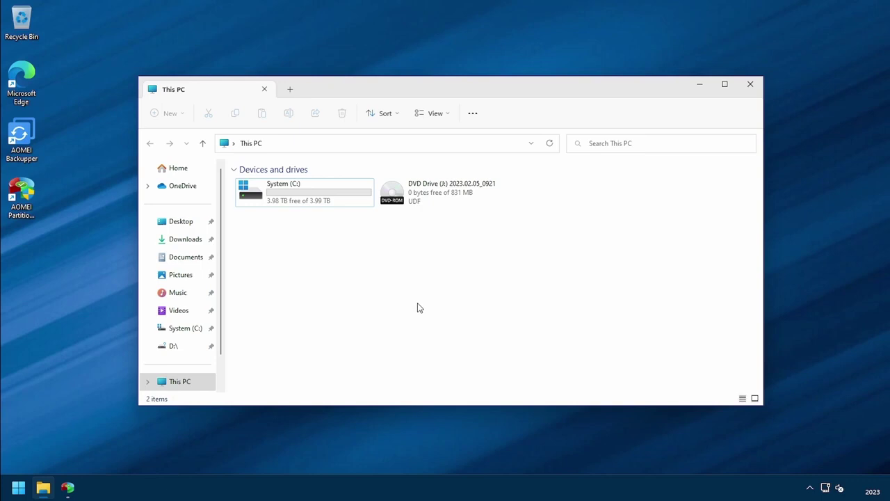
Check that Disk 0 is a 4.00TB GPT disk holding C: System, then close Partition Assistant.
click(68, 487)
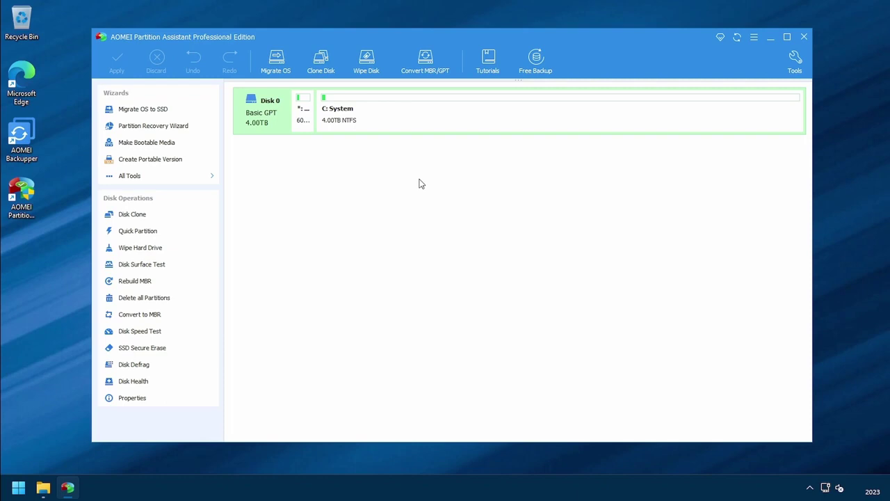
key(alt+F4)
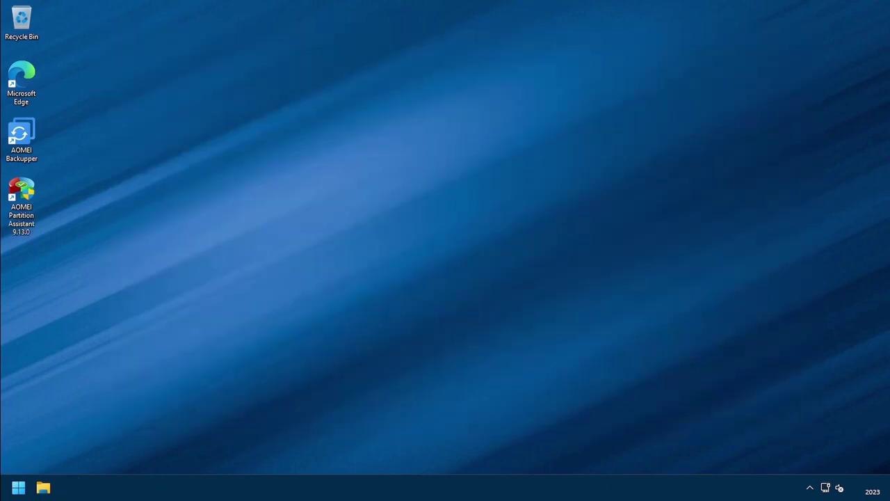